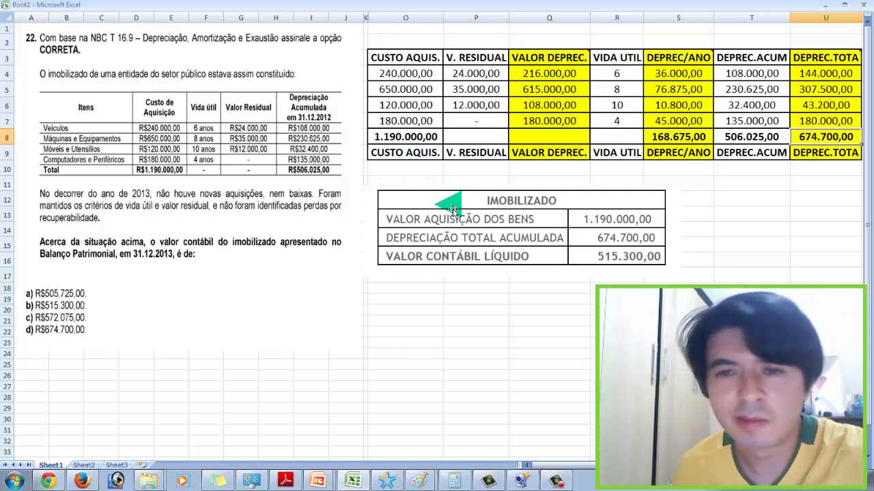
# Step: Inspect the vehicles' depreciable value formula in Q4 and review the other assets' depreciable values in Q5:Q7
pyautogui.doubleClick(552, 74)
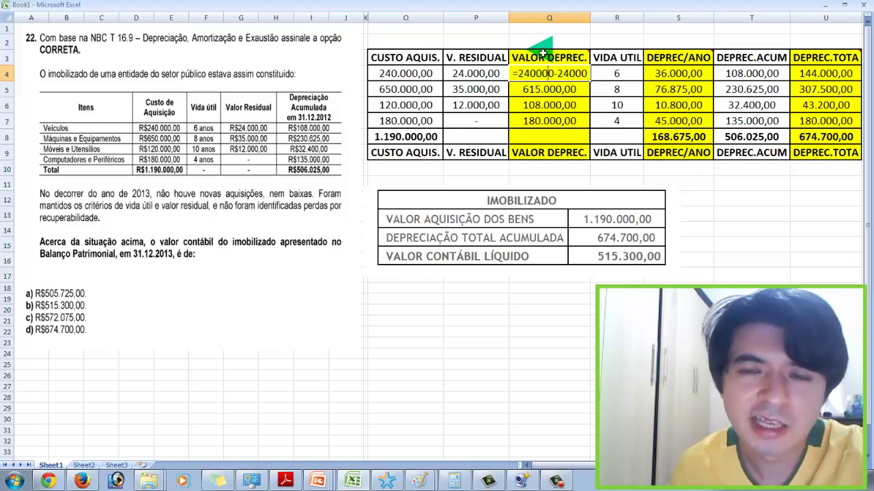
pyautogui.hotkey('ctrl', 'Return')
pyautogui.moveTo(549, 59)
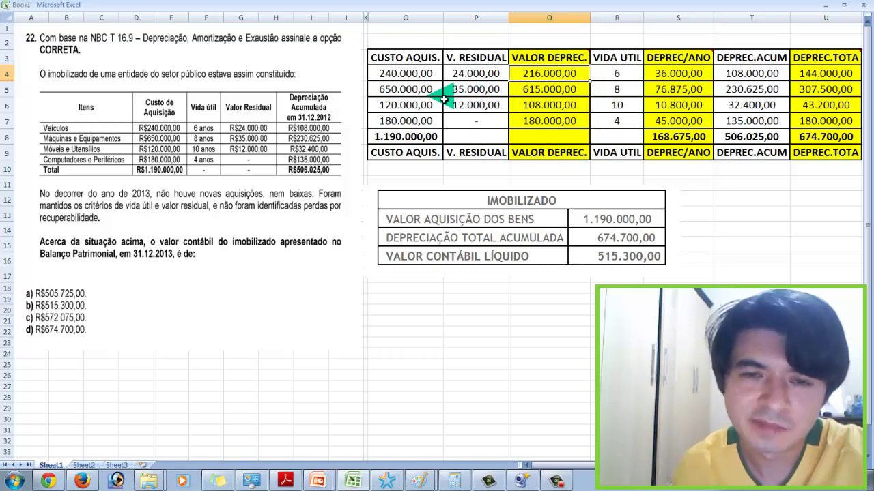
pyautogui.click(531, 90)
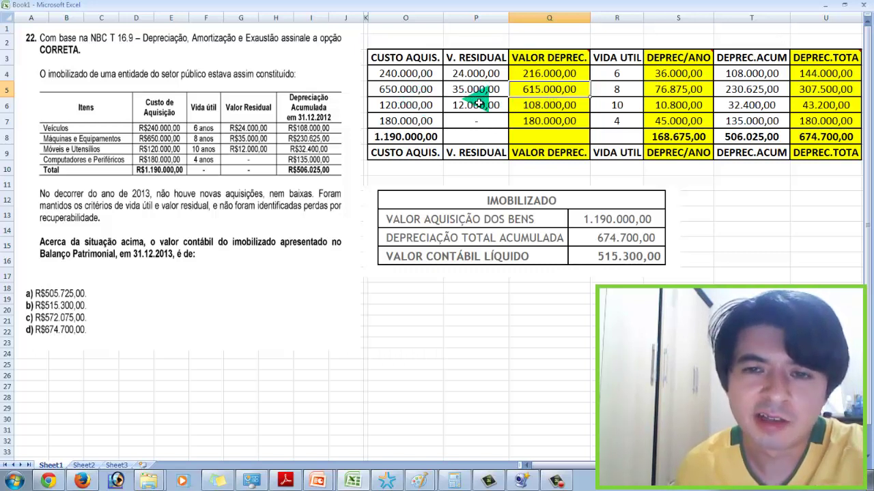
pyautogui.click(532, 107)
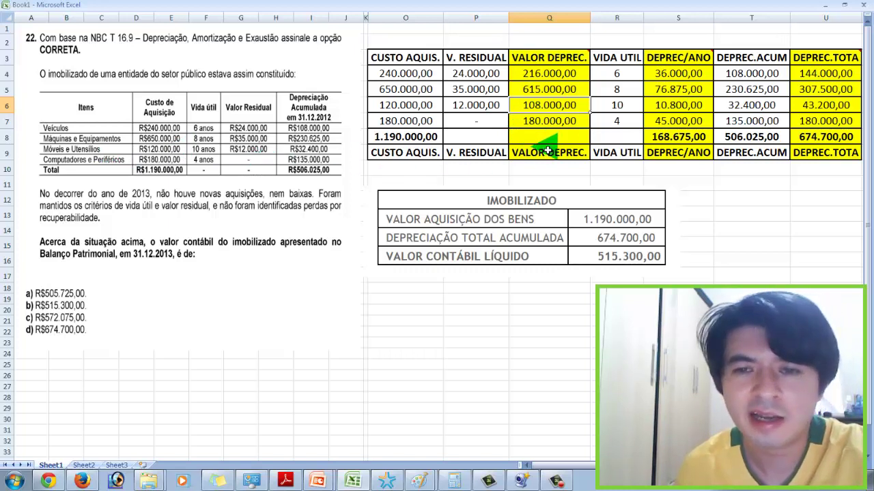
pyautogui.click(538, 88)
pyautogui.moveTo(549, 73); pyautogui.dragTo(552, 117)
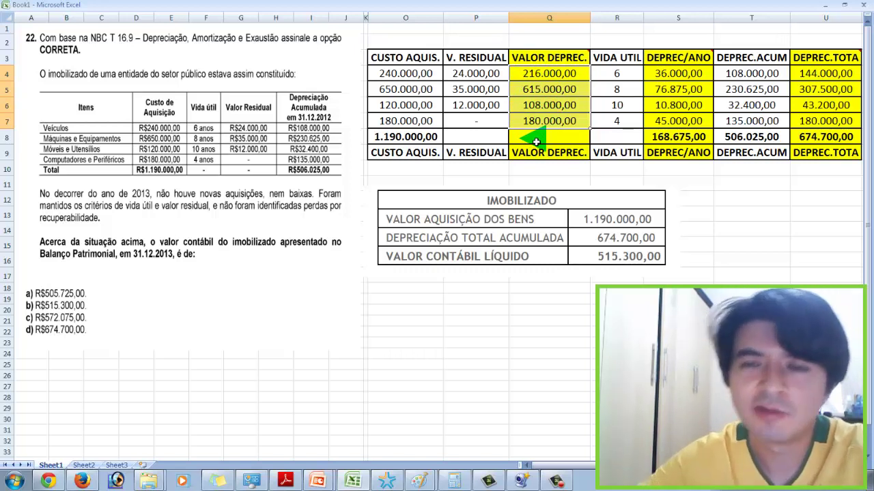
# Step: Review the useful lives, the DEPREC/ANO header comment and the vehicles' annual depreciation formula in S4
pyautogui.click(620, 78)
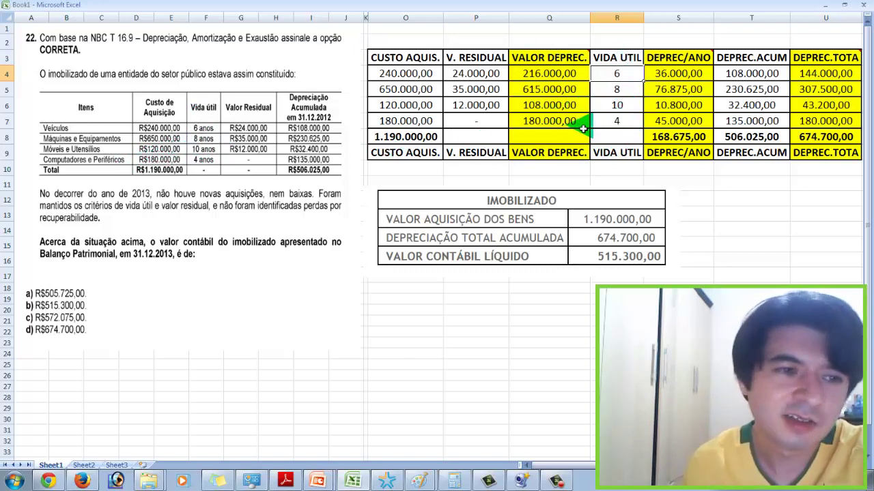
pyautogui.click(614, 127)
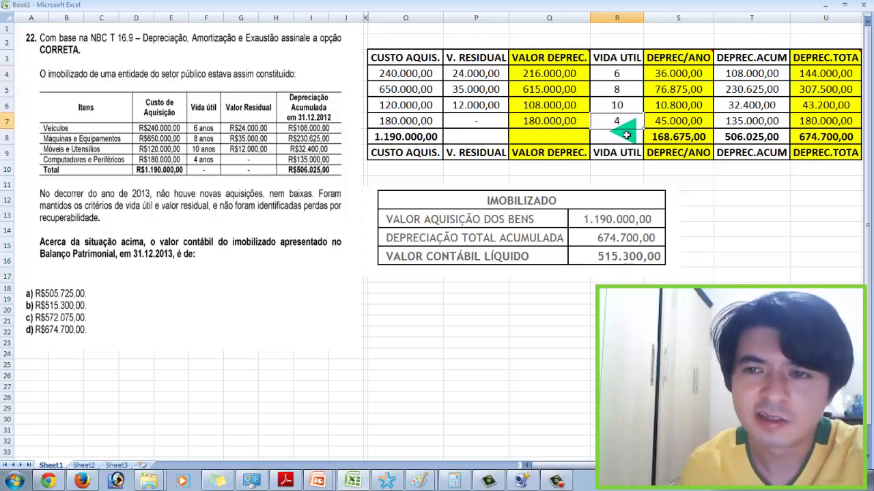
pyautogui.click(689, 76)
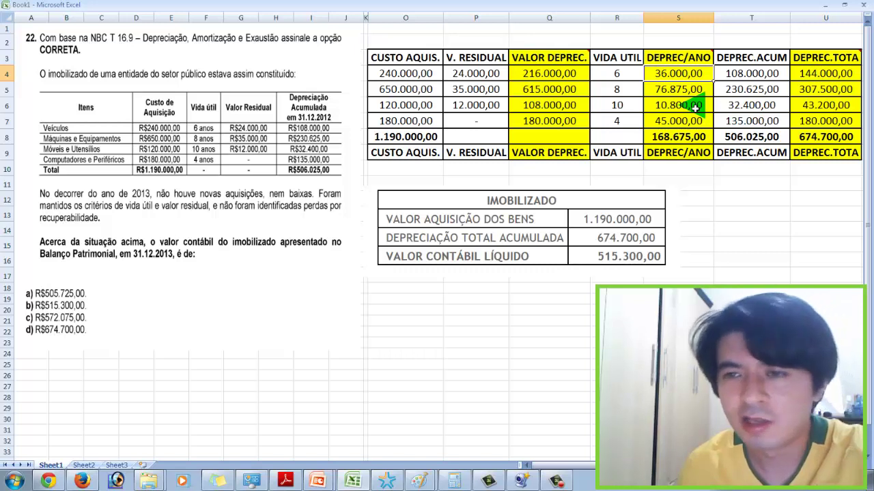
pyautogui.moveTo(698, 61)
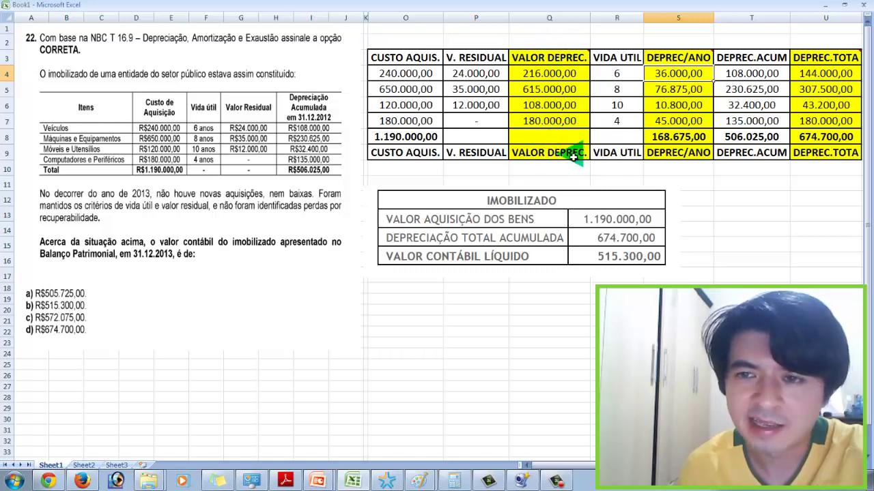
pyautogui.click(691, 61)
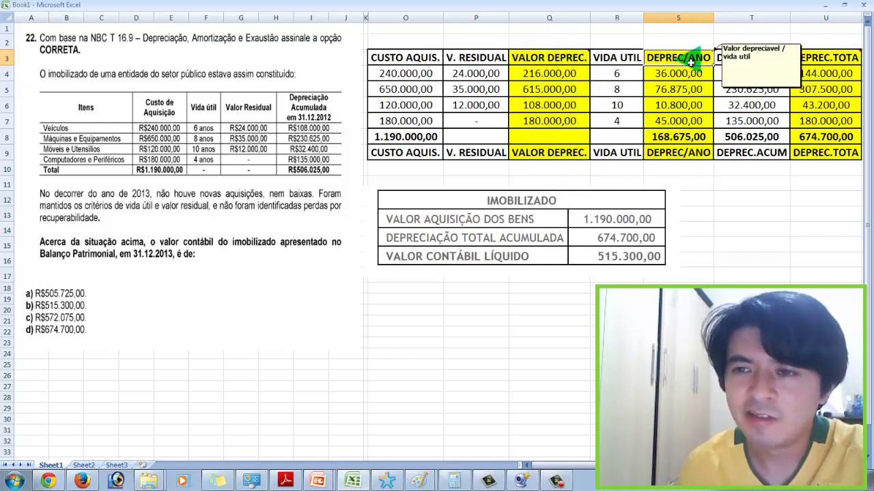
pyautogui.click(691, 73)
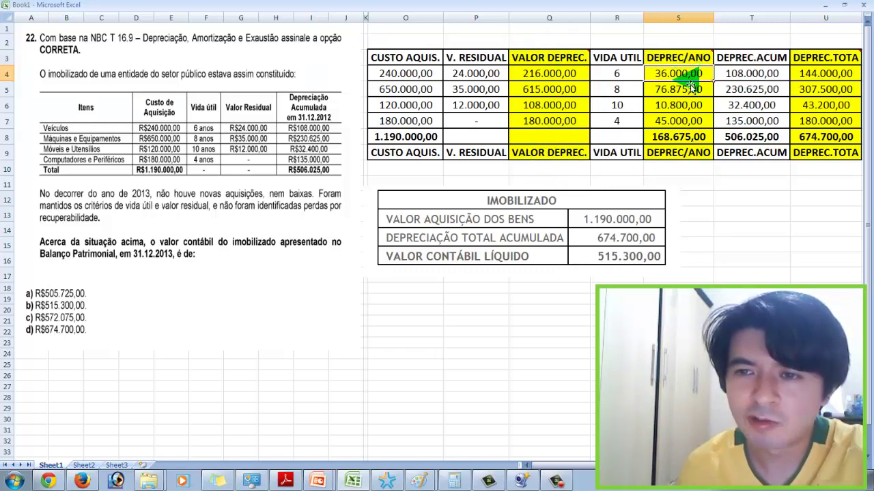
pyautogui.doubleClick(691, 74)
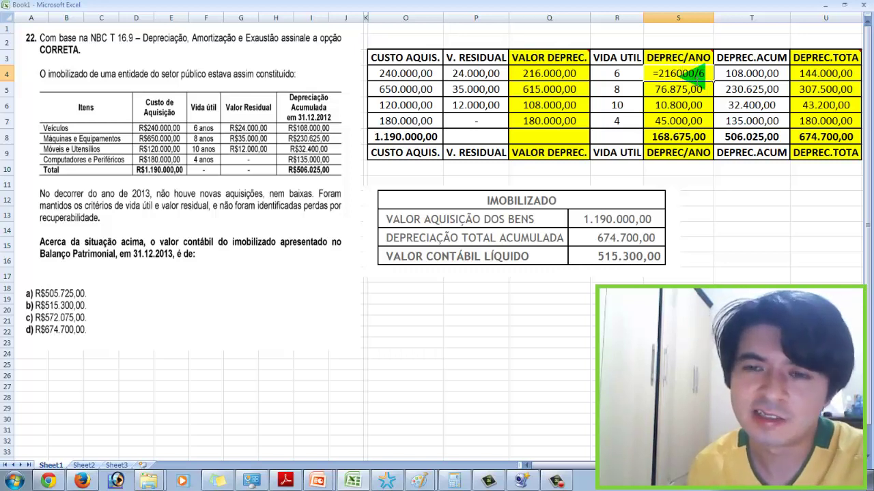
pyautogui.press('Return')
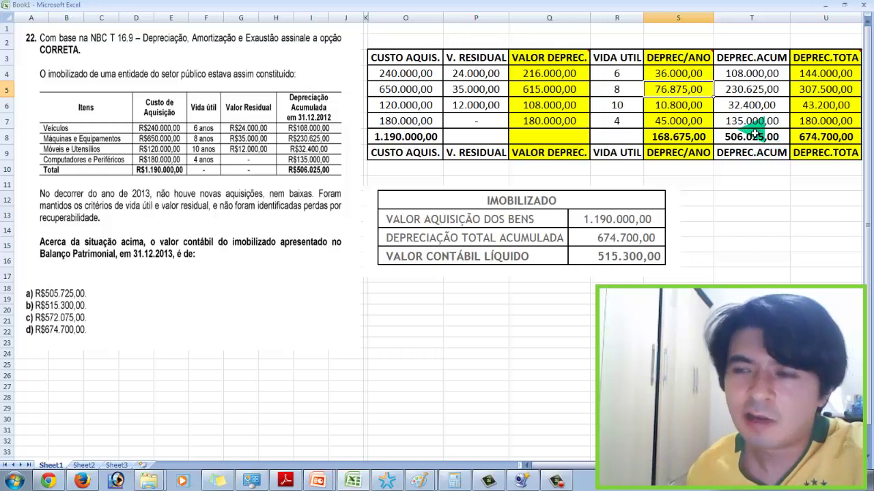
# Step: Inspect the vehicles' total depreciation formula in U4 and trace it to the accumulated and annual depreciation in T4 and S4
pyautogui.click(823, 73)
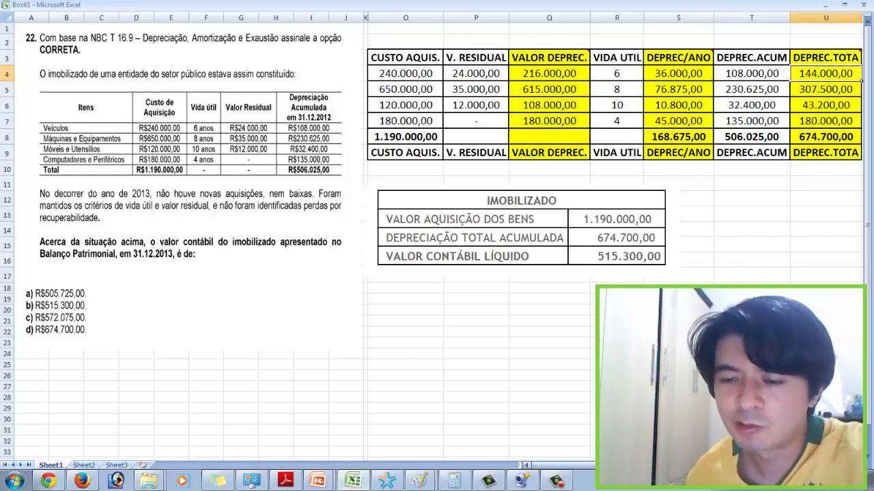
pyautogui.hscroll(3, 546, 137)
pyautogui.moveTo(751, 63)
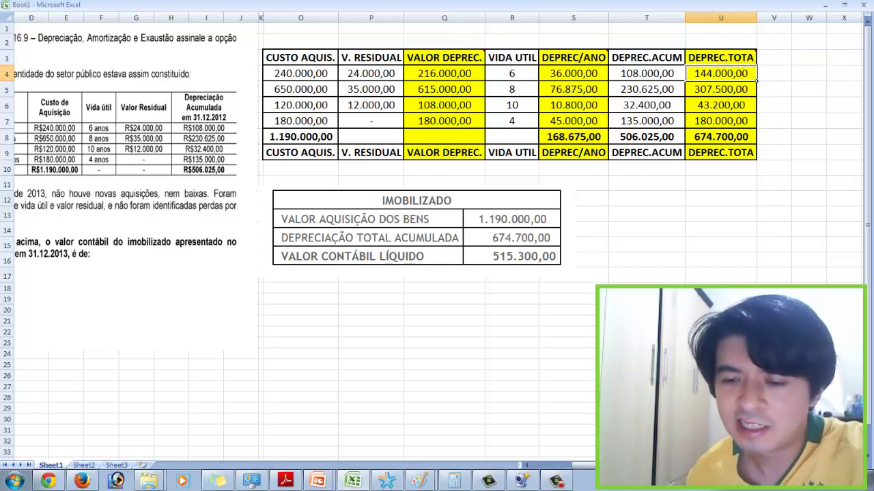
pyautogui.hscroll(-2, 430, 239)
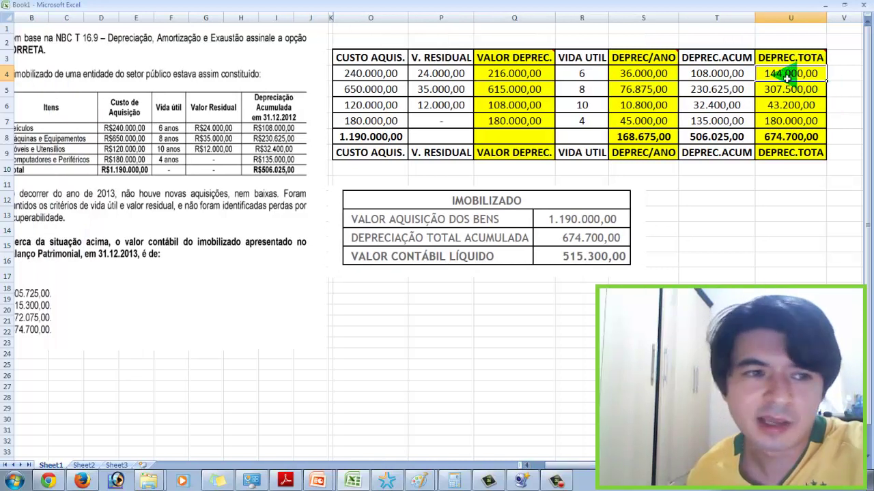
pyautogui.hscroll(-1, 787, 78)
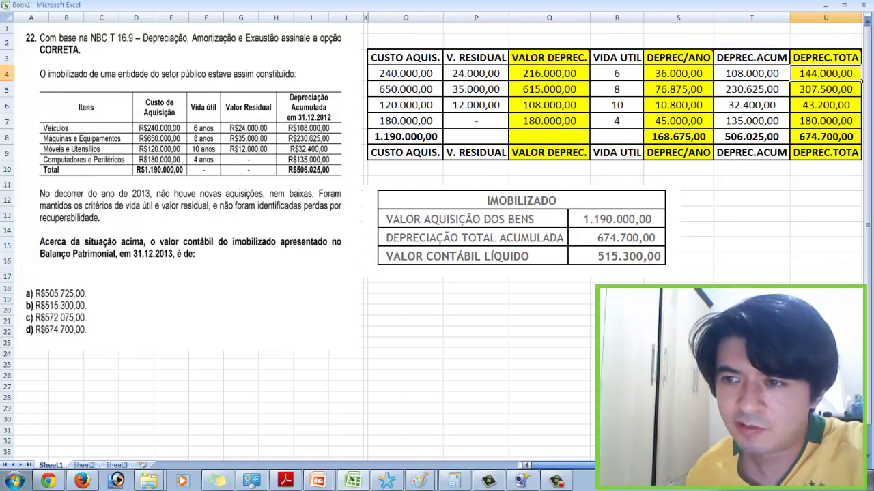
pyautogui.doubleClick(814, 74)
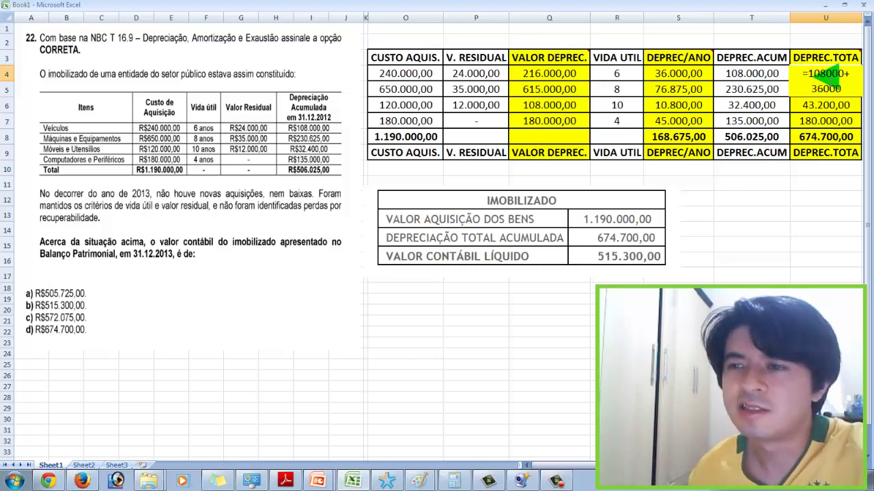
pyautogui.press('Return')
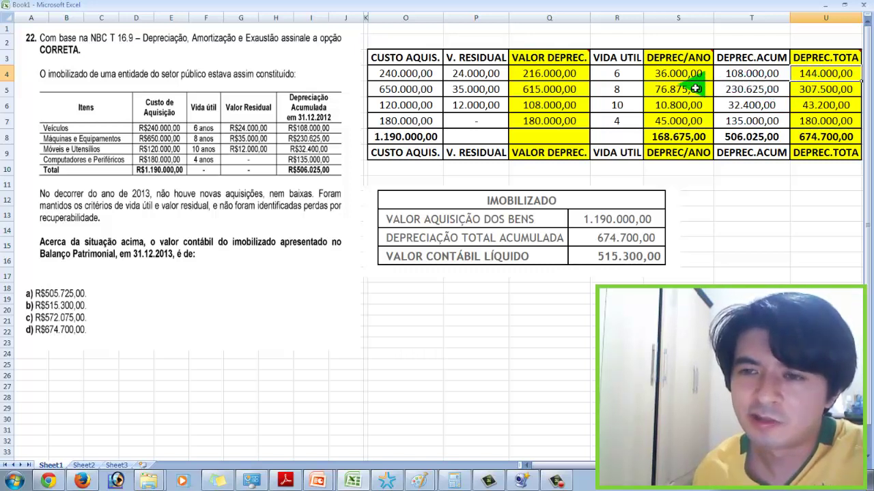
pyautogui.click(745, 73)
pyautogui.click(695, 76)
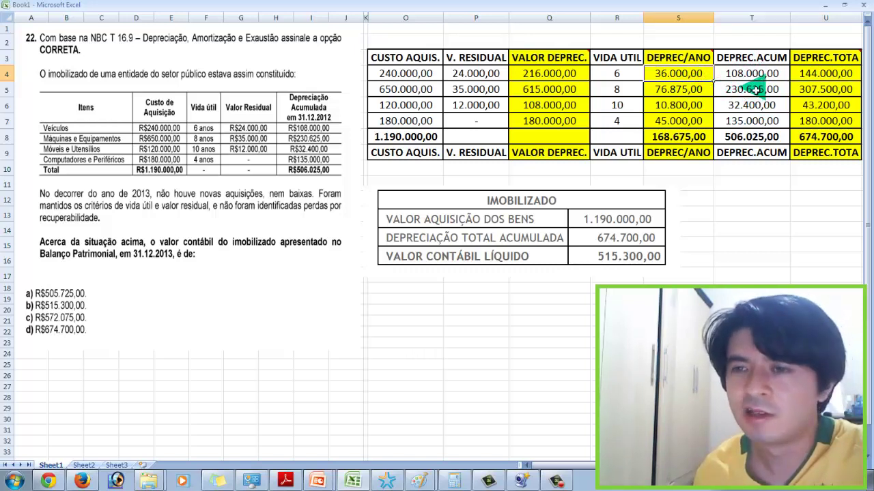
pyautogui.click(809, 74)
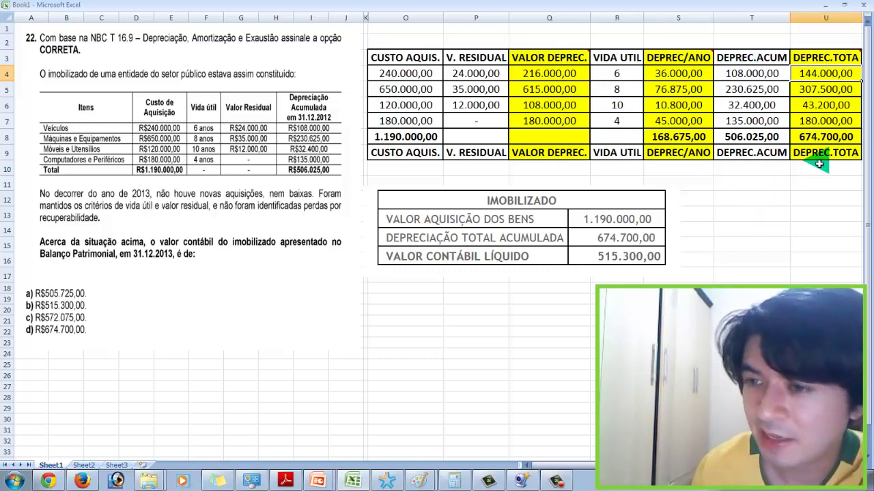
# Step: Review the total depreciation of each asset in U4:U7 together with the column total in U8
pyautogui.click(824, 139)
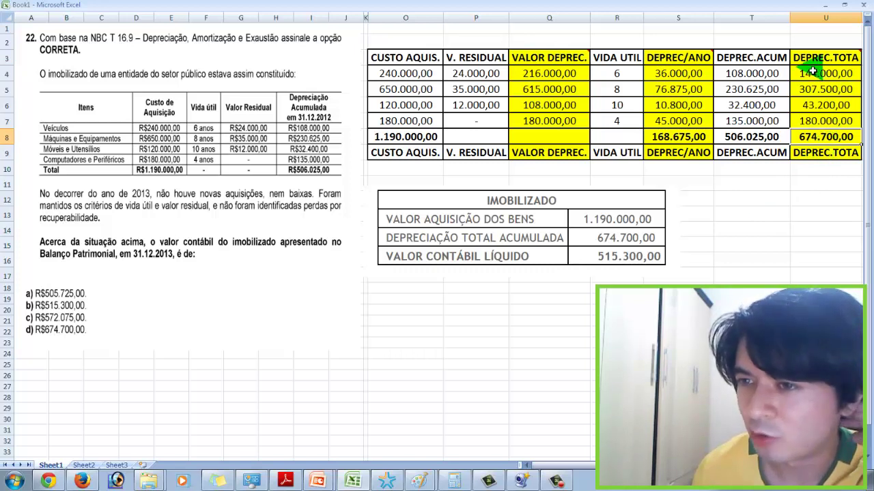
pyautogui.moveTo(812, 73); pyautogui.dragTo(827, 119)
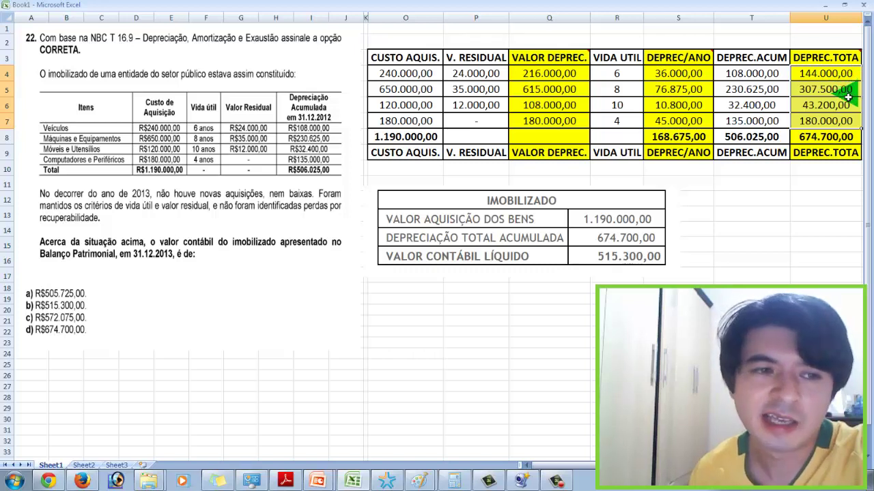
pyautogui.click(853, 104)
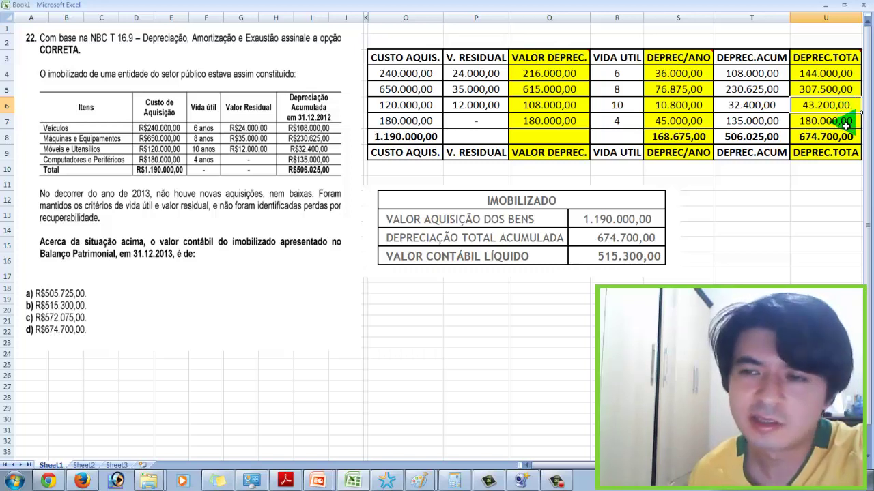
pyautogui.click(837, 123)
pyautogui.moveTo(828, 129); pyautogui.dragTo(836, 74)
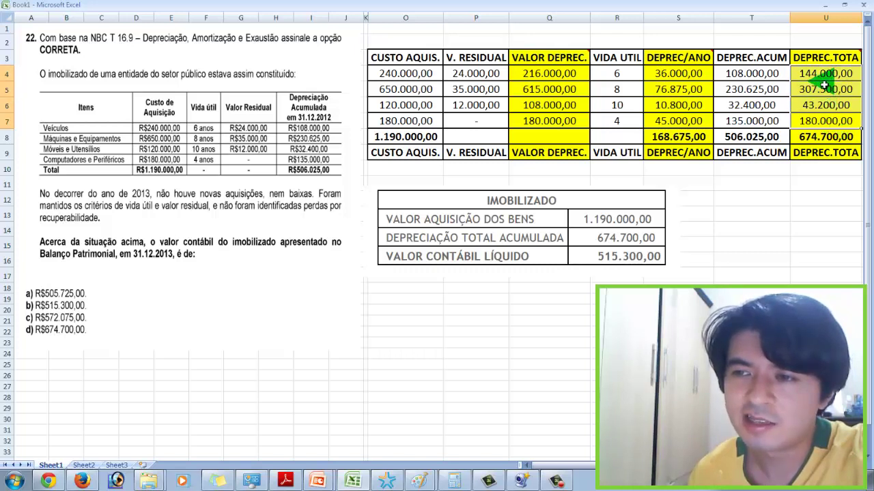
pyautogui.click(825, 136)
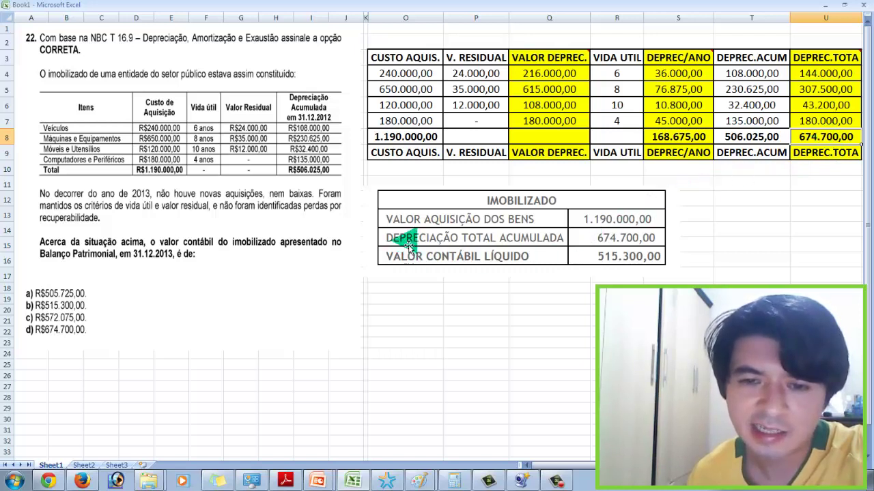
# Step: Compare the IMOBILIZADO summary with the acquisition costs in O4:O8 and the total depreciation in U8
pyautogui.click(505, 243)
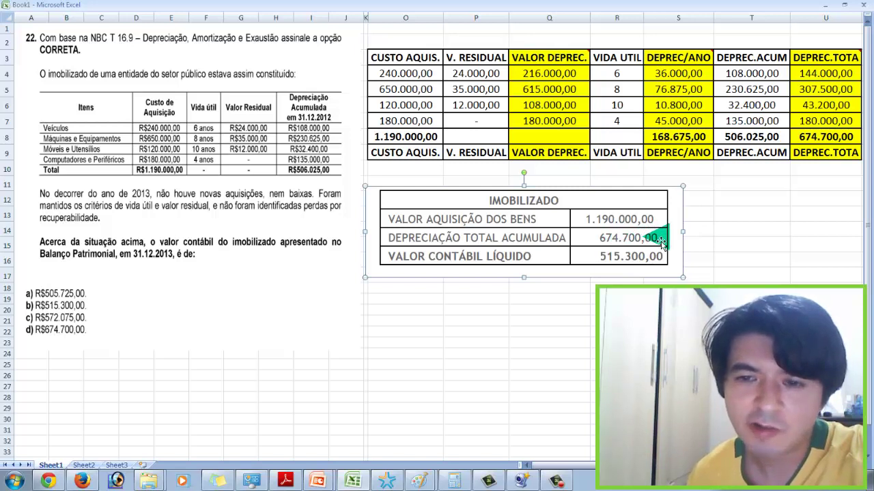
pyautogui.click(402, 73)
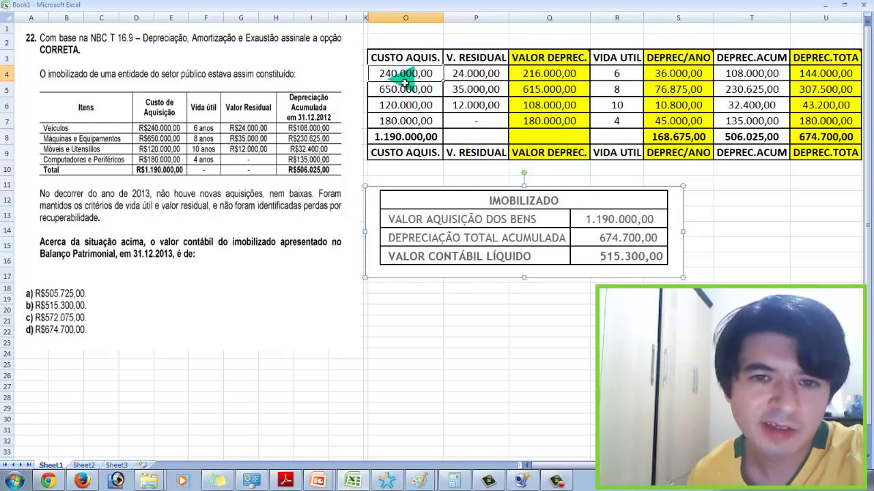
pyautogui.click(403, 84)
pyautogui.click(406, 90)
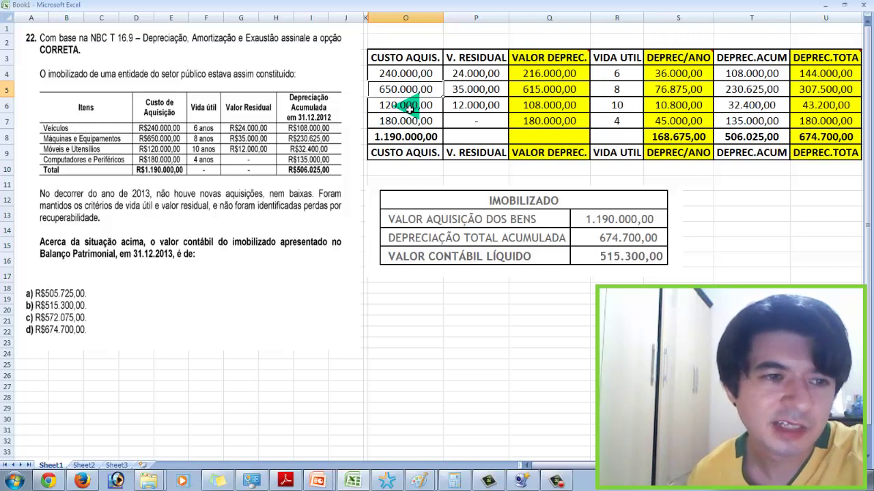
pyautogui.click(413, 121)
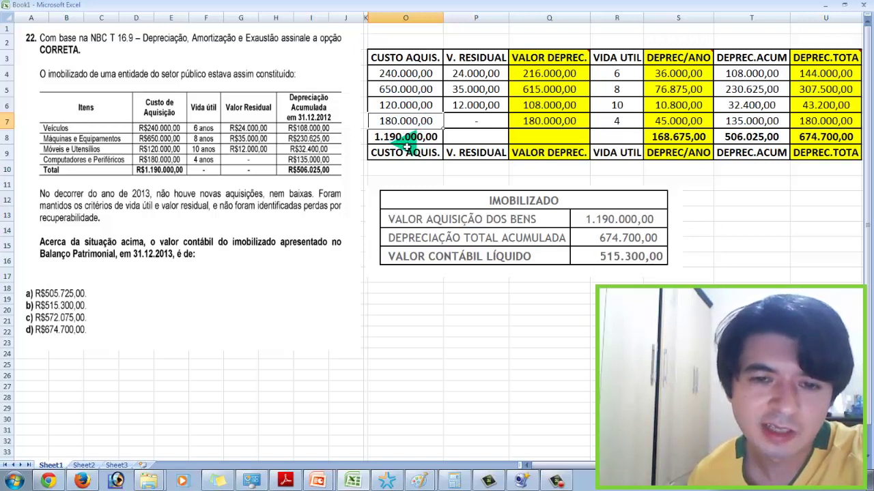
pyautogui.click(393, 139)
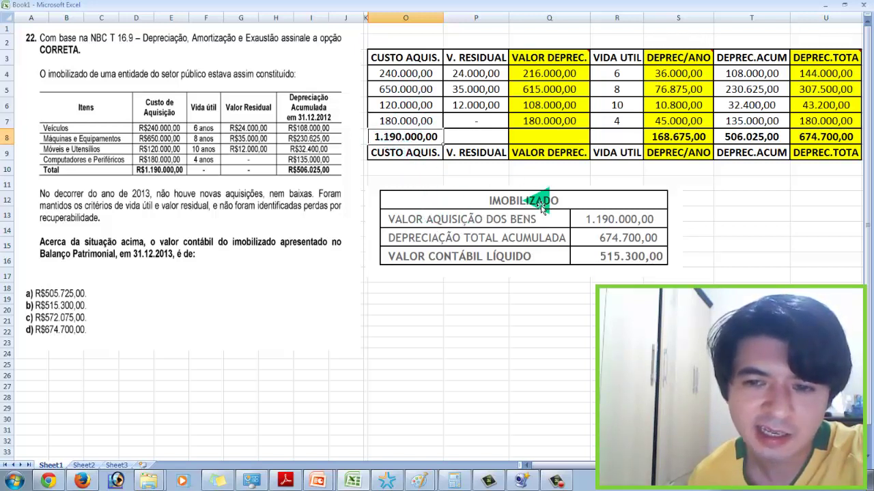
pyautogui.click(612, 220)
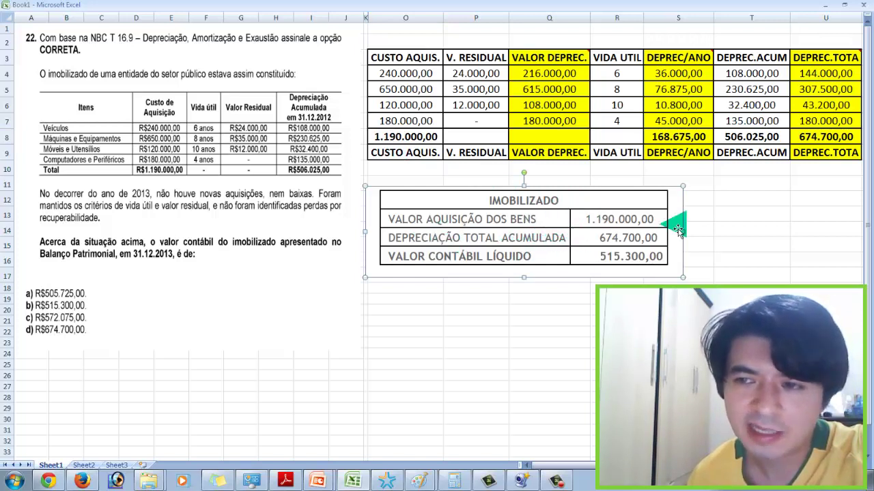
pyautogui.click(843, 137)
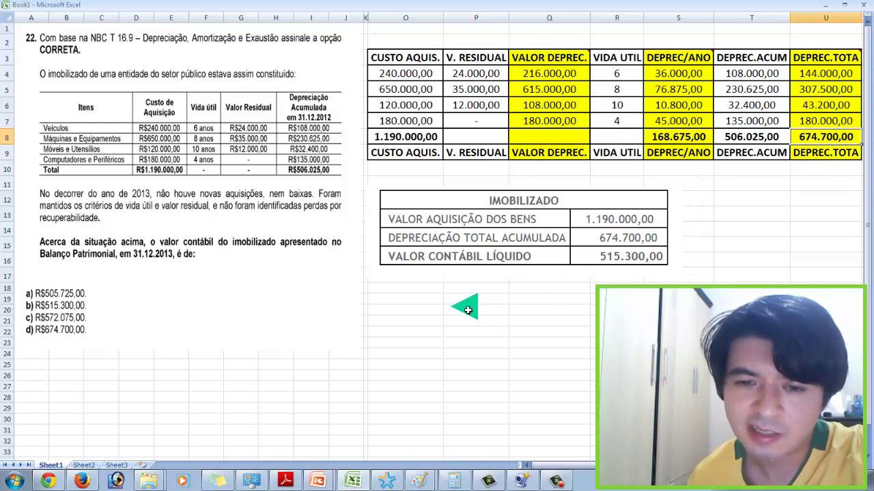
pyautogui.click(554, 309)
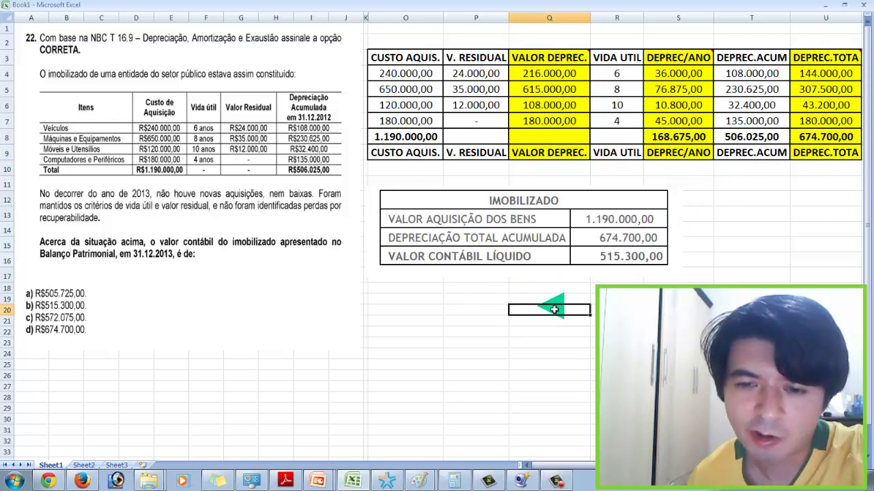
pyautogui.write('=')
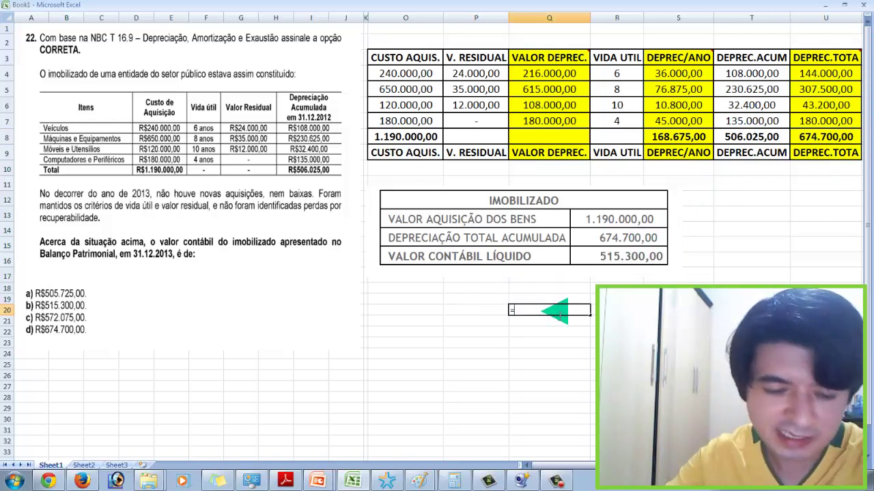
pyautogui.write('1190000')
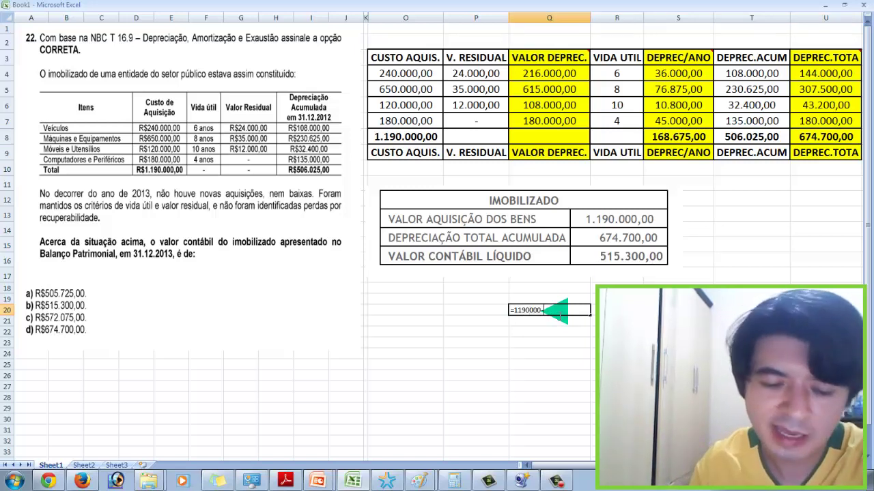
pyautogui.write('-674')
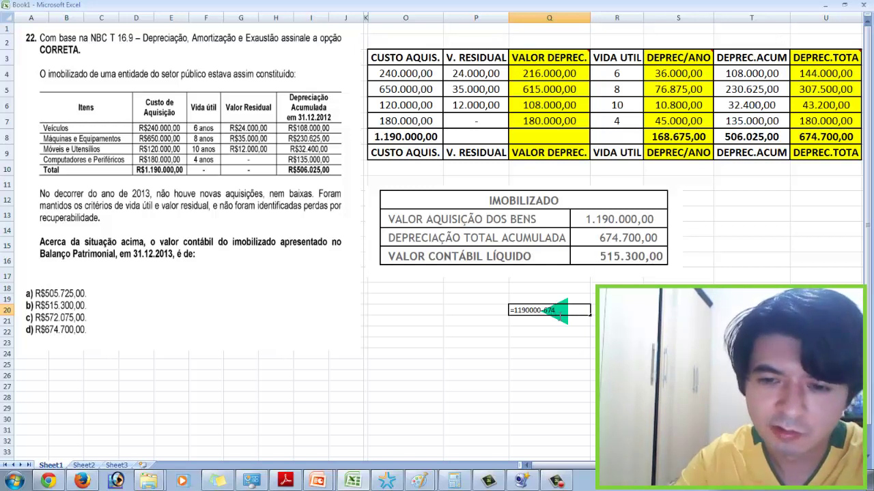
pyautogui.write('700')
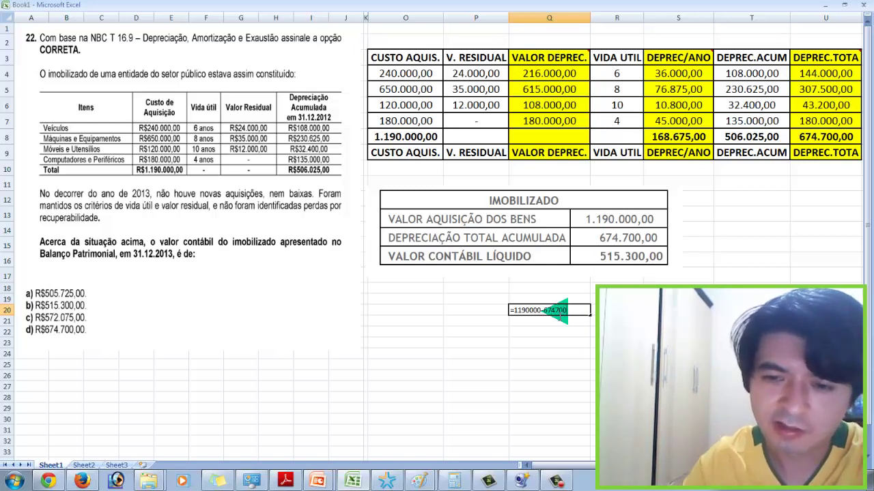
pyautogui.press('Return')
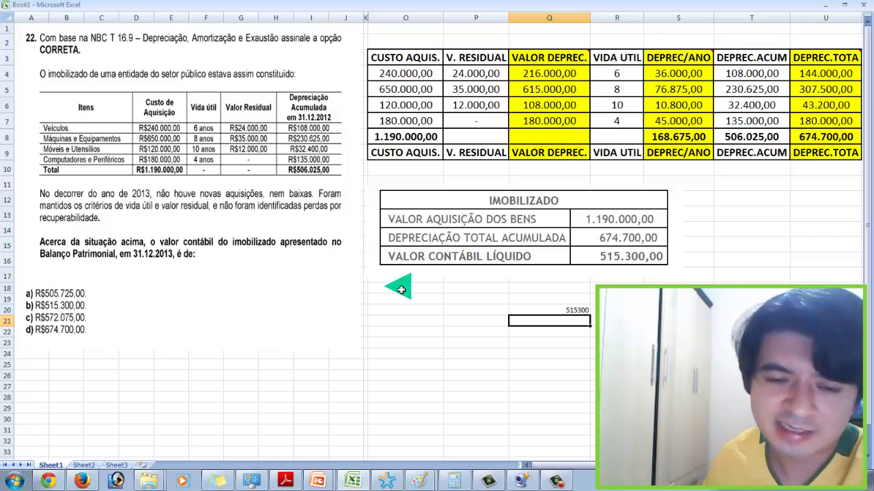
# Step: Switch to the running PowerPoint slide show Modelo and advance past question 22 and the PDF course handouts slide to the handout prices
pyautogui.click(318, 481)
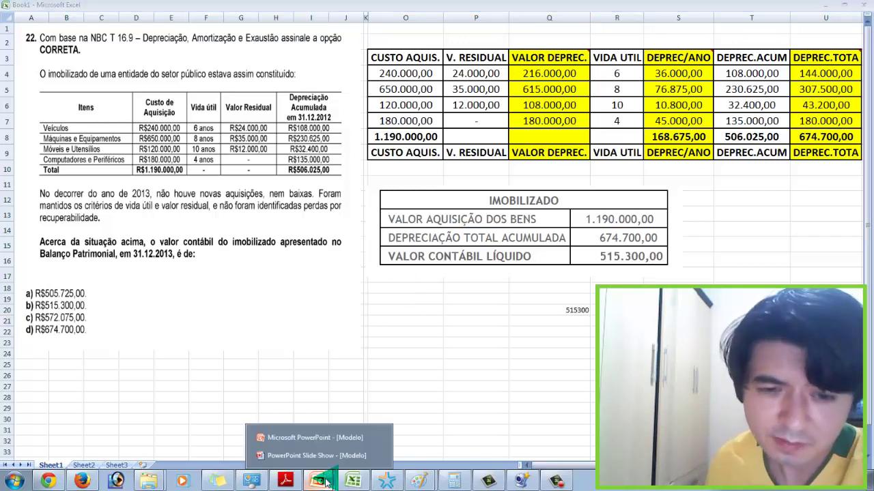
pyautogui.click(303, 452)
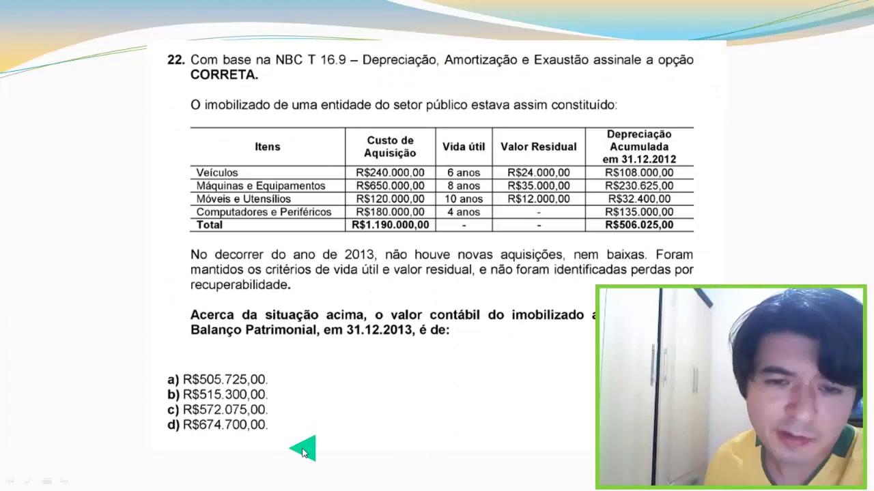
pyautogui.click(357, 392)
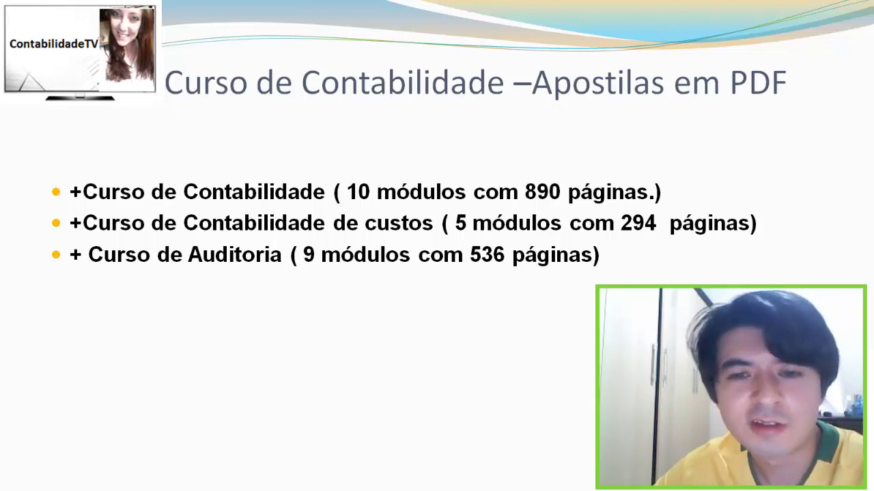
pyautogui.press('Right')
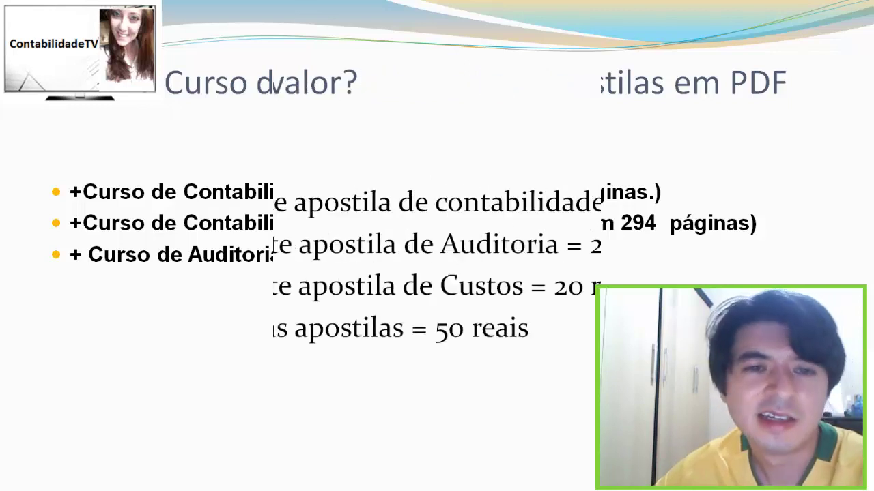